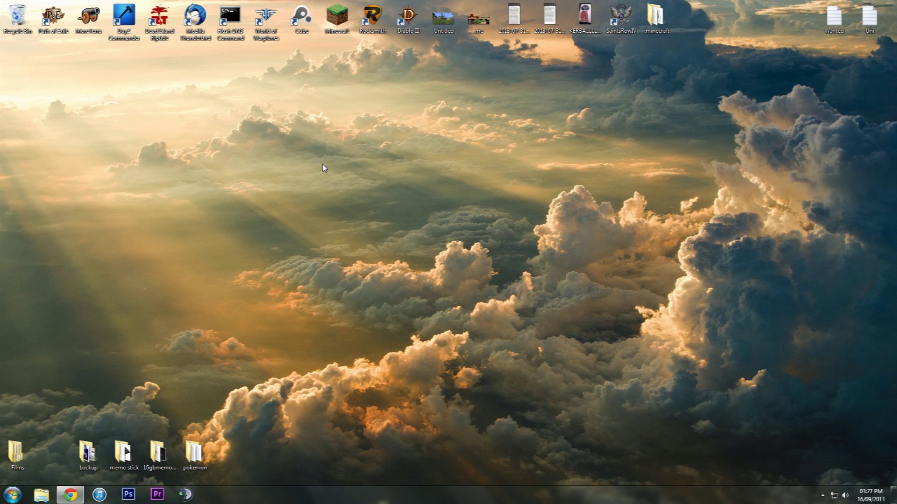
Start Minecraft 1.6.2 once through its launcher, and quit the game from the title screen
click(338, 21)
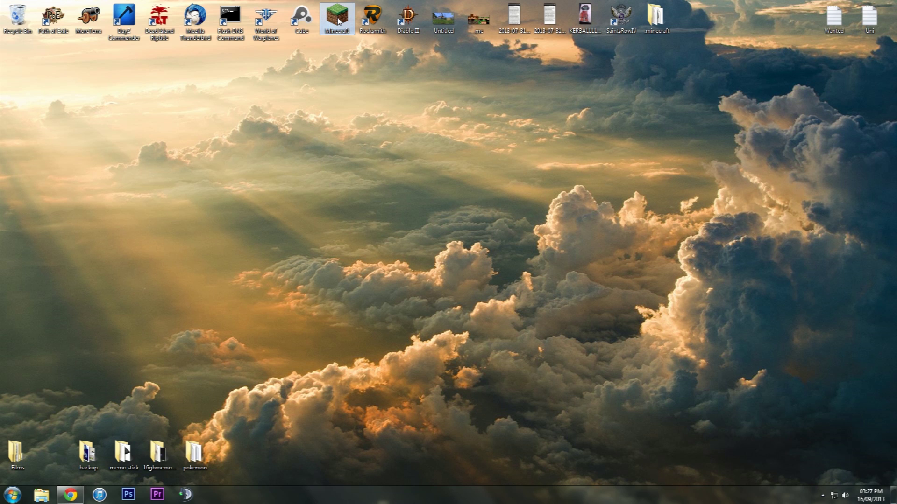
double_click(338, 21)
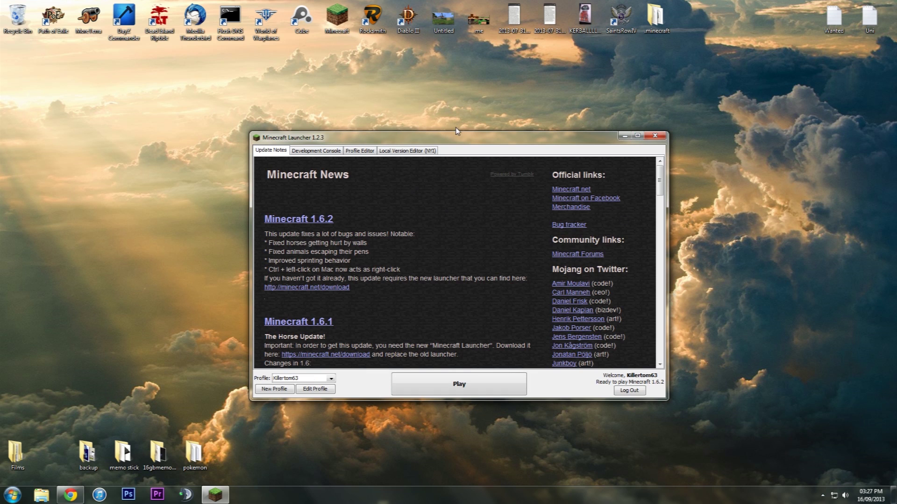
drag(441, 138, 444, 135)
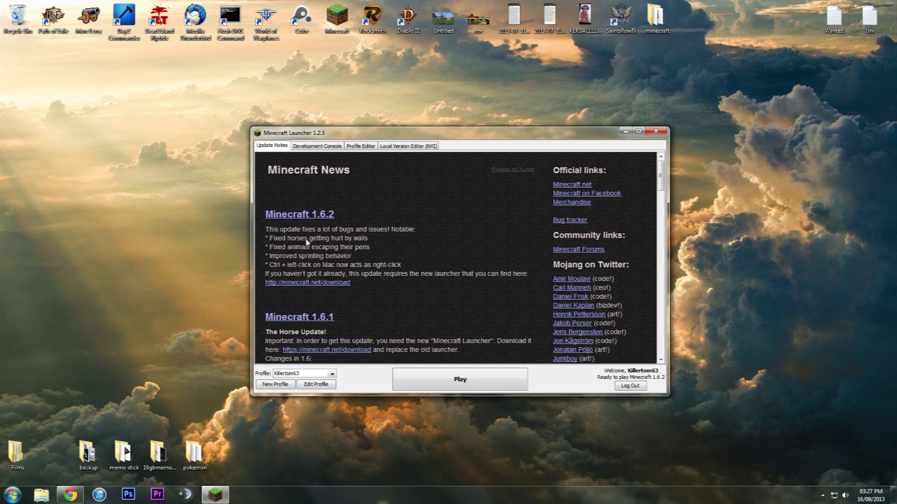
click(447, 372)
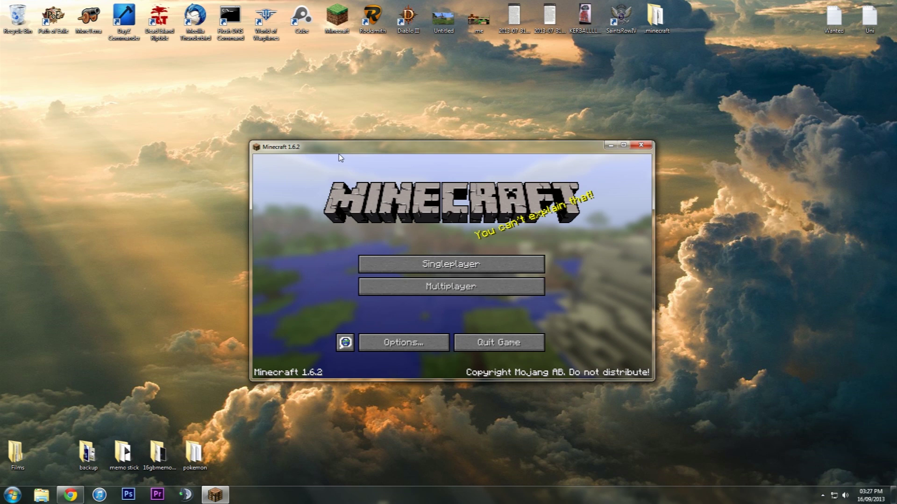
click(499, 342)
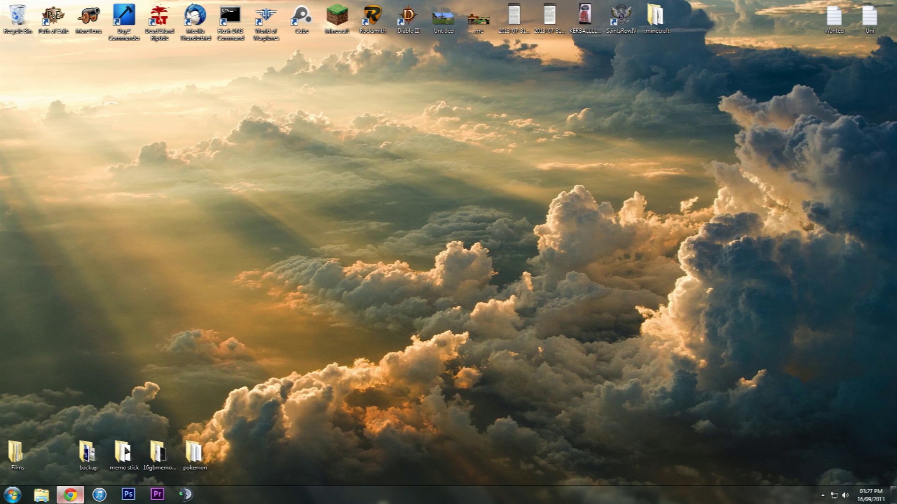
Switch to Chrome and download the primary 1.6.2 version of Dokucraft High from the Dokucraft site through MediaFire
click(71, 495)
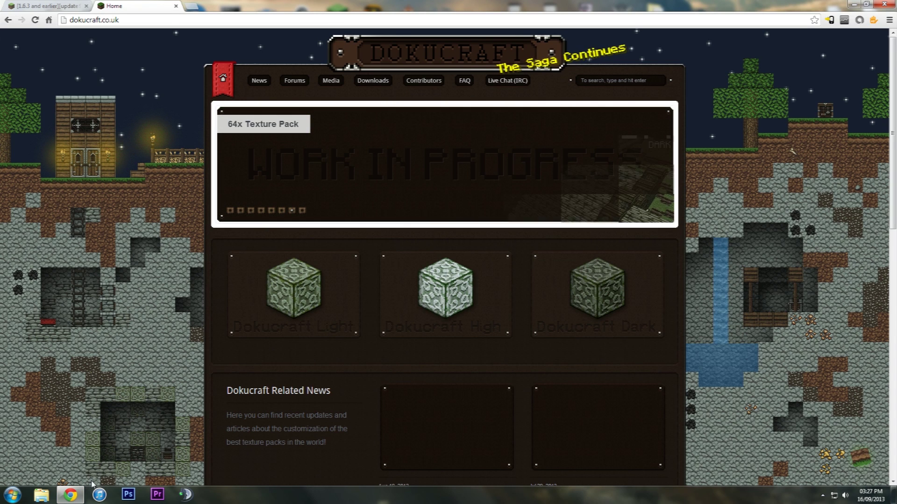
mouse_move(510, 187)
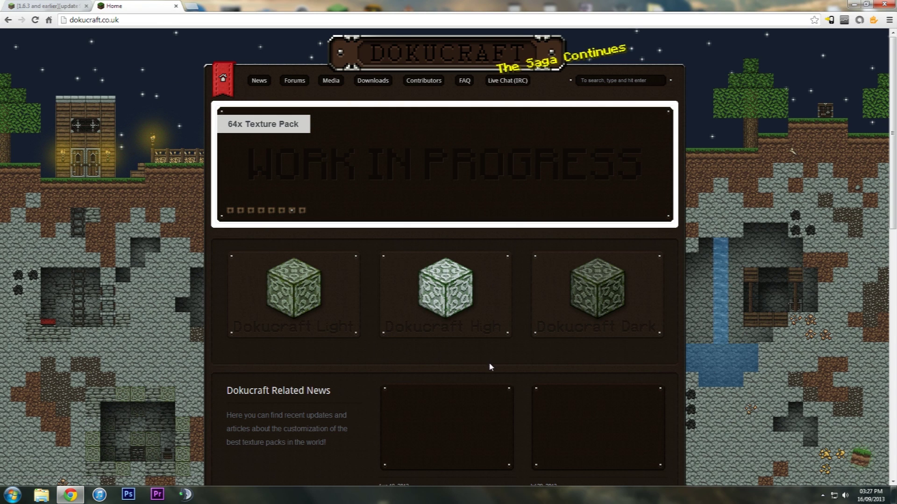
click(441, 304)
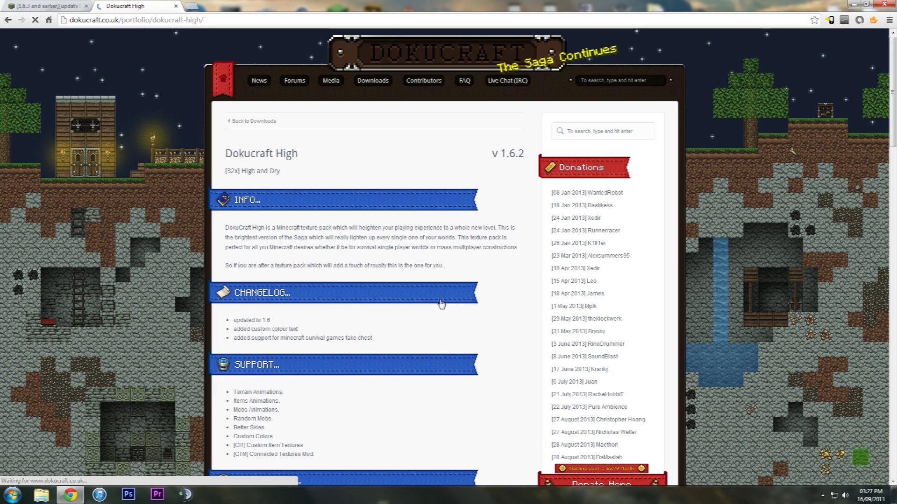
scroll(380, 220, down, 9)
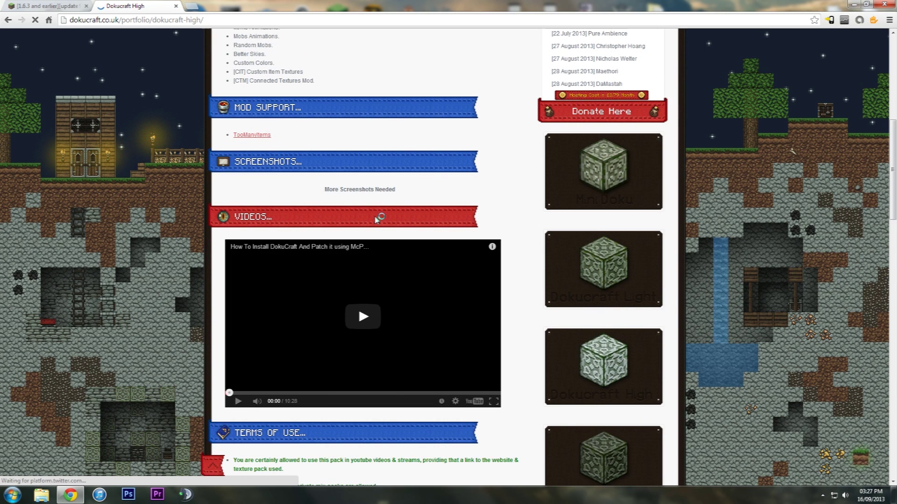
scroll(350, 213, down, 5)
scroll(345, 219, down, 6)
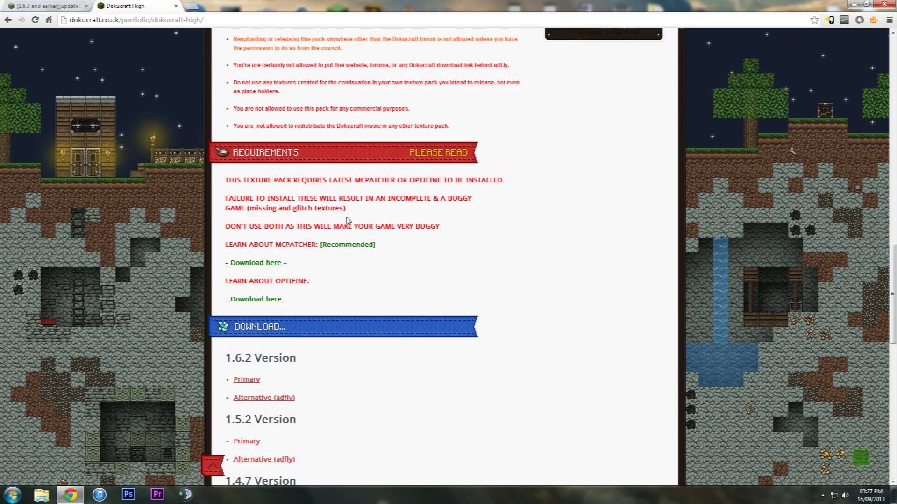
scroll(340, 223, down, 3)
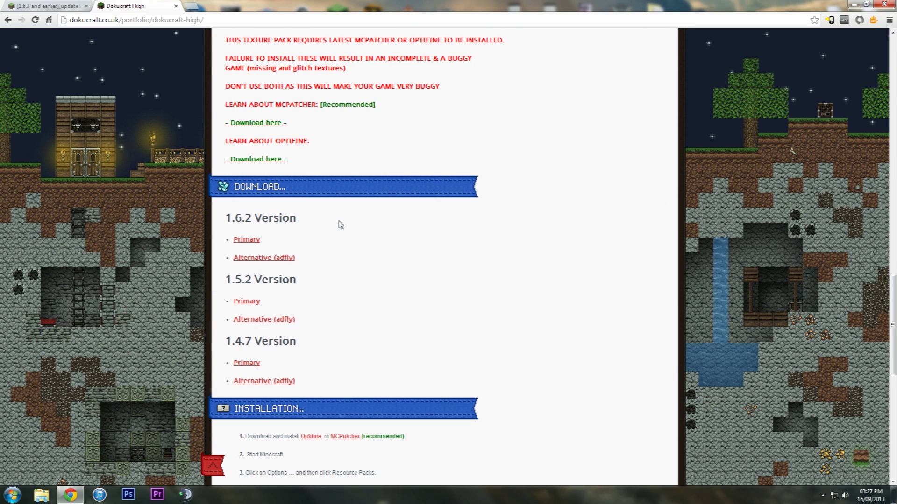
click(252, 241)
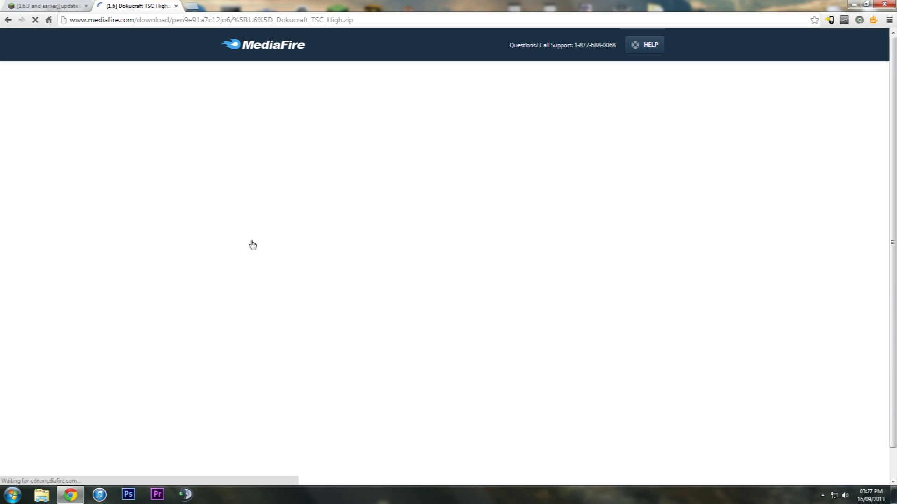
click(561, 110)
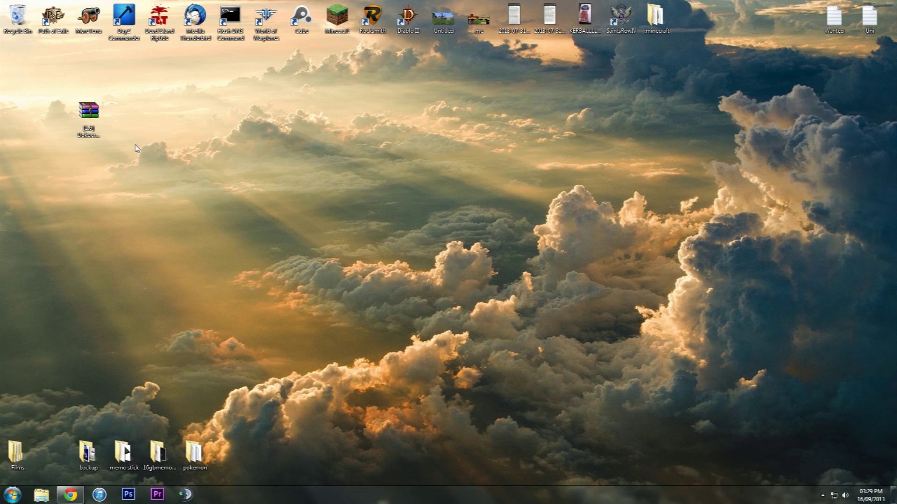
Open the AppData Roaming folder by searching Windows for %appdata%
click(91, 130)
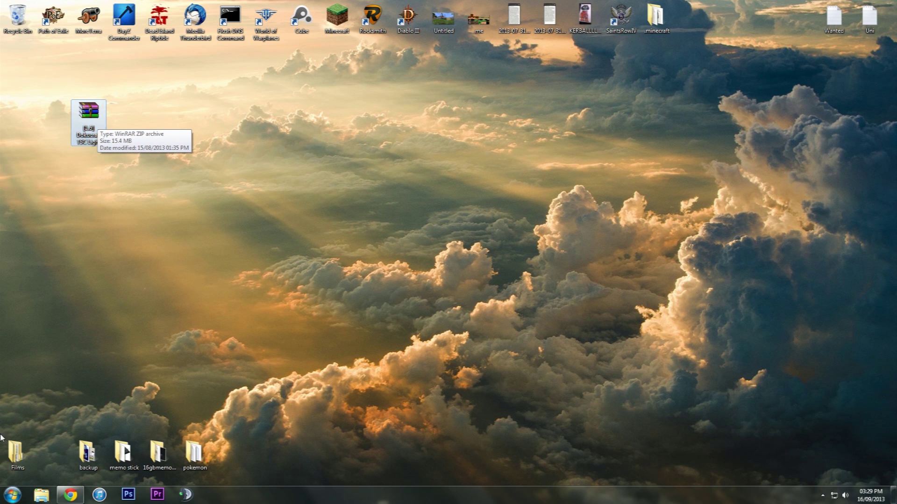
key(super)
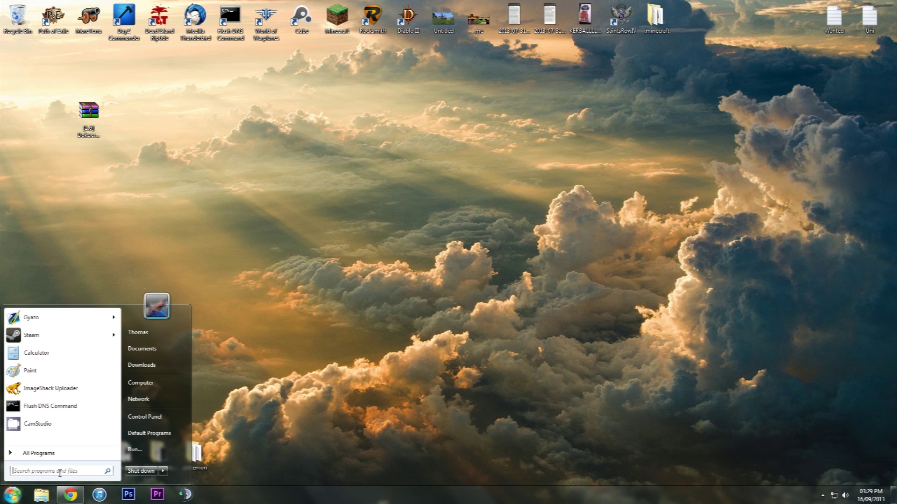
text(%)
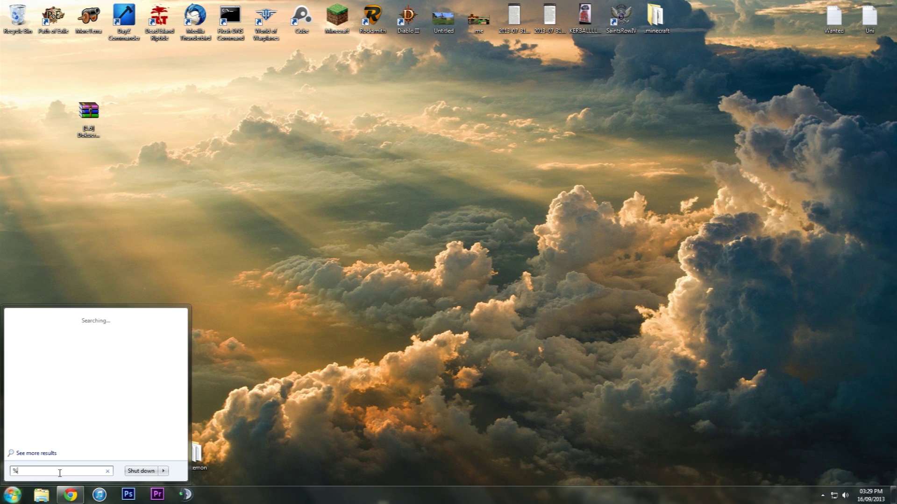
text(appdata%)
click(32, 318)
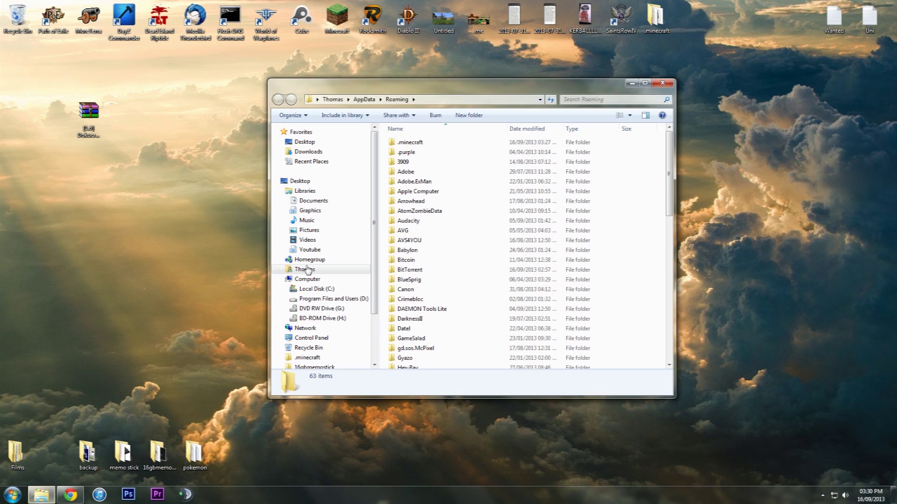
Copy the Dokucraft zip from the desktop into the resourcepacks folder inside .minecraft, leaving it zipped
double_click(408, 145)
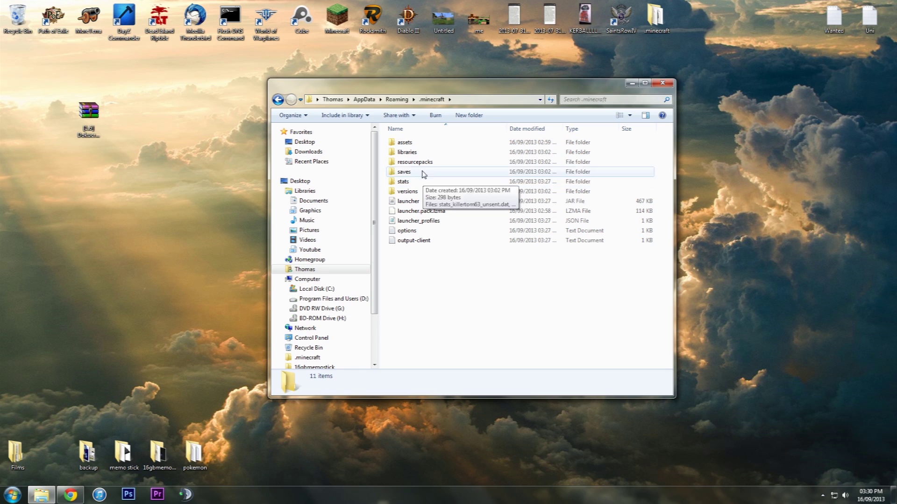
click(421, 167)
double_click(421, 167)
drag(89, 114, 471, 157)
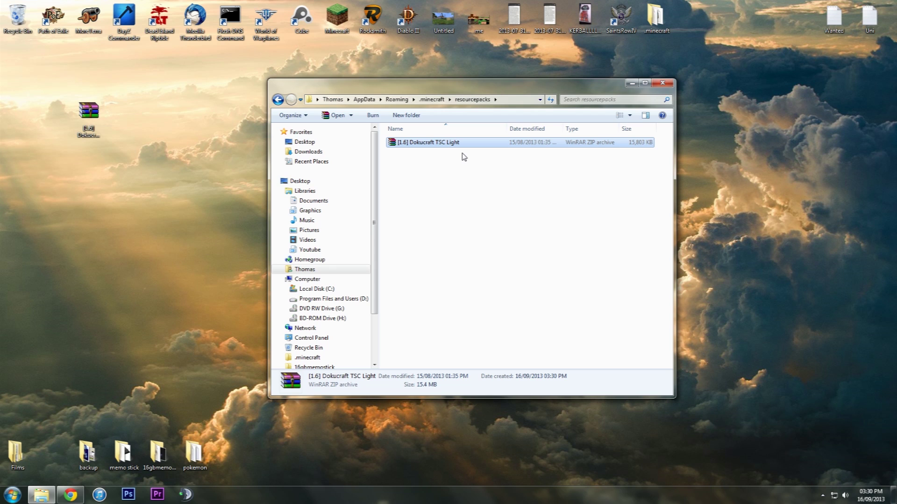
Launch Minecraft, go to its resource pack selection, and view the resource pack folder from there before closing the folder window
double_click(344, 34)
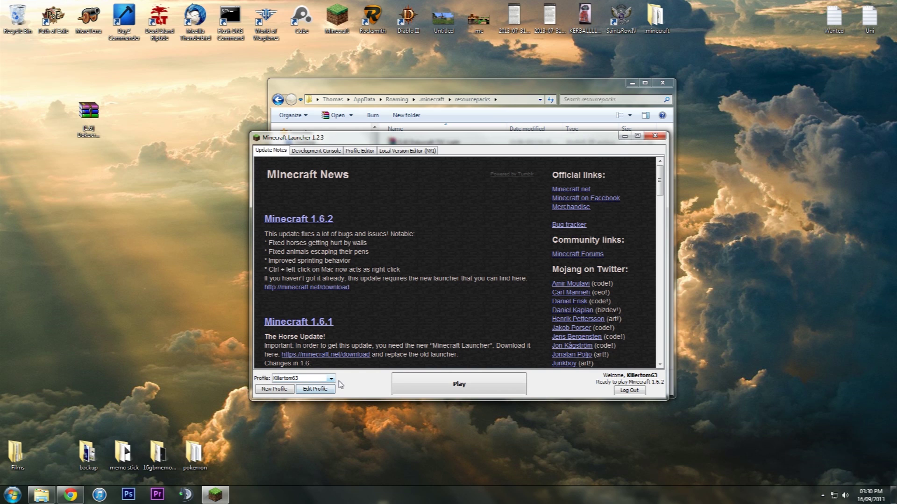
click(442, 388)
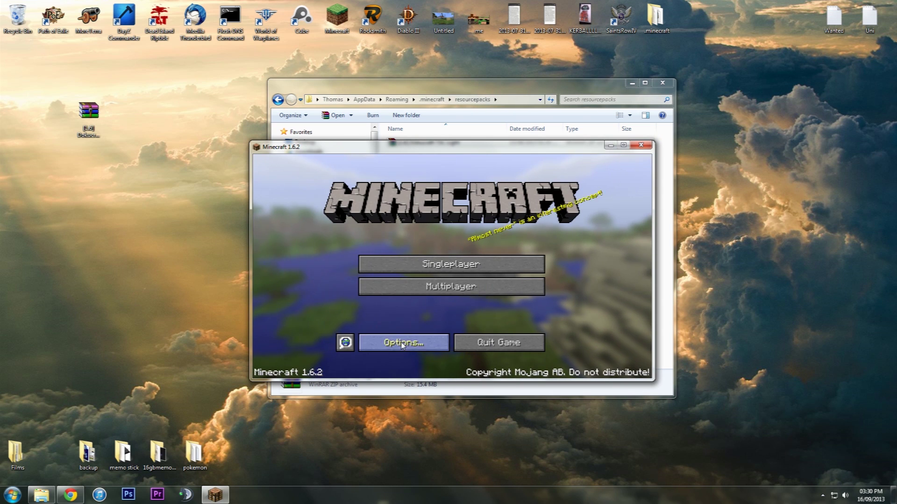
click(400, 344)
click(378, 328)
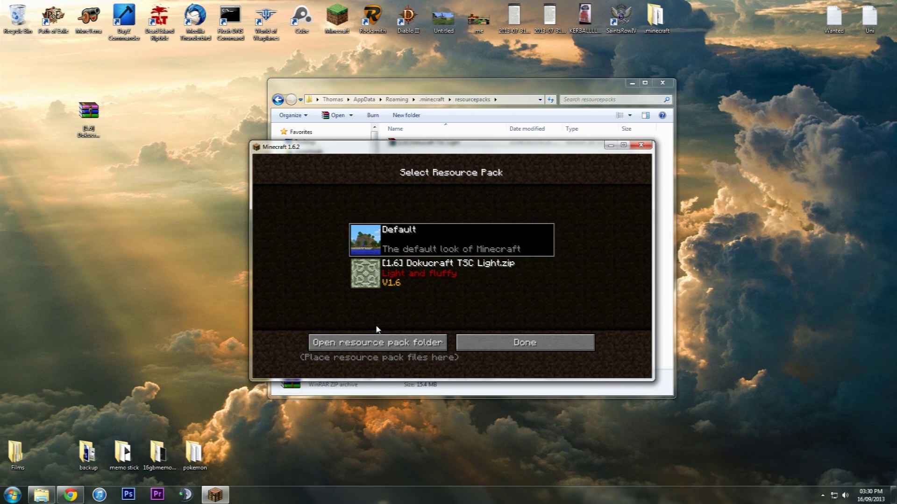
click(382, 344)
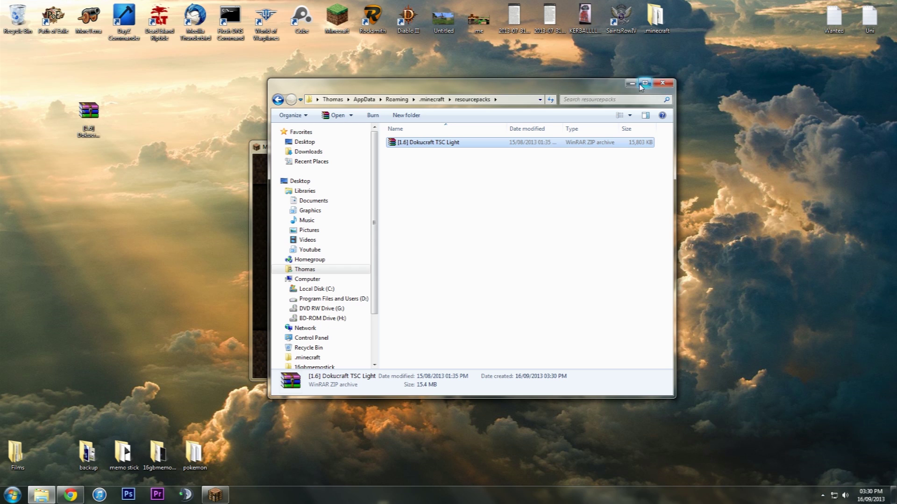
click(666, 85)
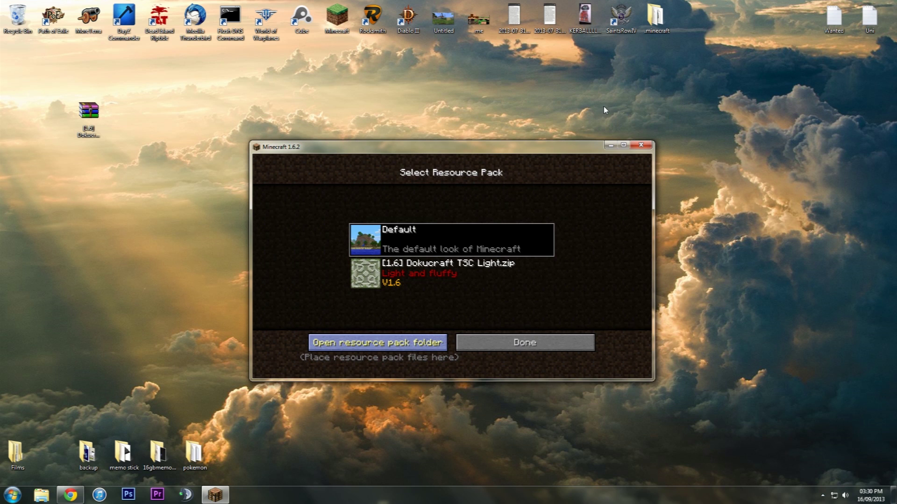
Apply the [1.6] Dokucraft TSC Light.zip resource pack and close the game
click(431, 270)
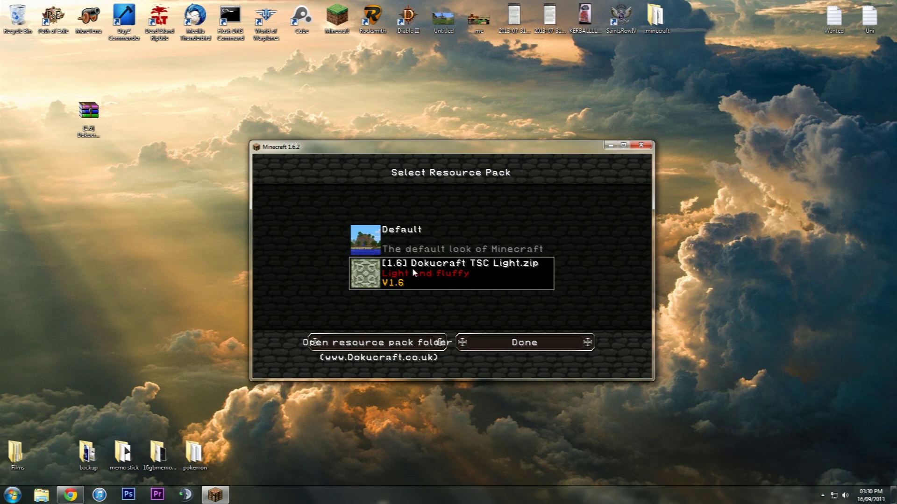
click(518, 348)
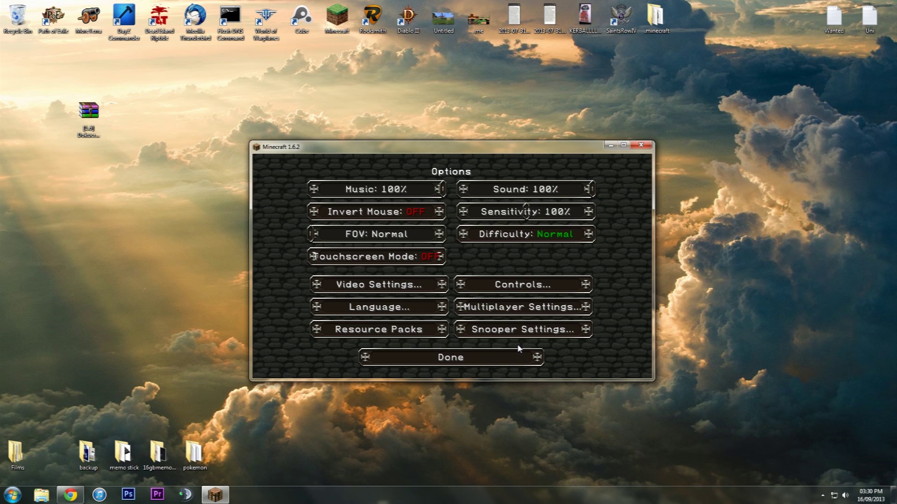
click(641, 146)
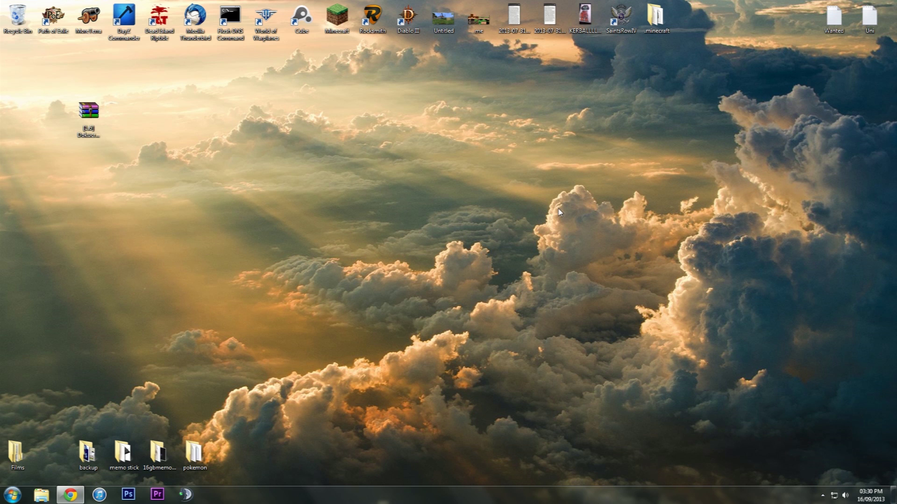
Switch to Chrome and download the Windows MCPatcher for the new launcher from the Minecraft Forum thread
click(70, 496)
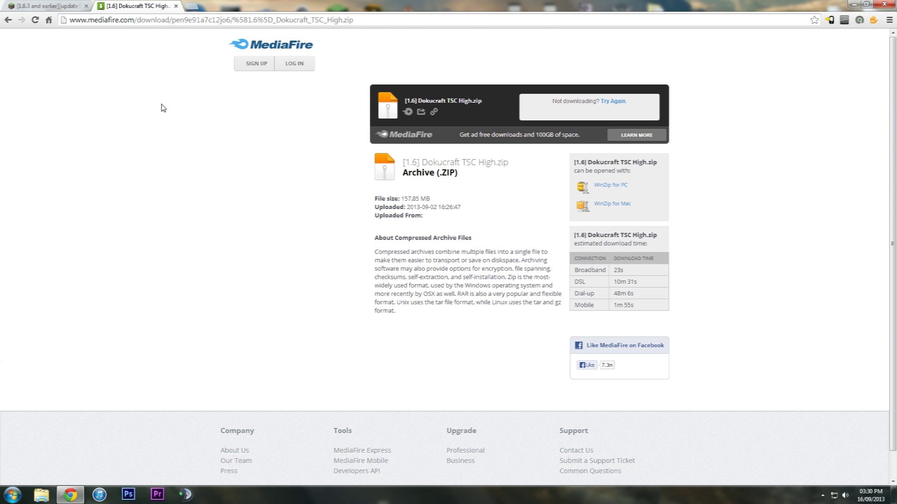
click(29, 6)
scroll(223, 231, down, 9)
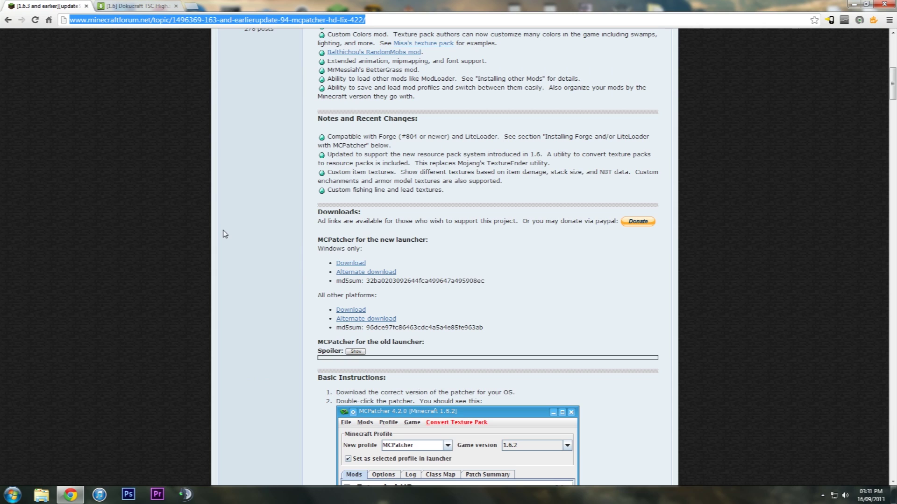
click(350, 264)
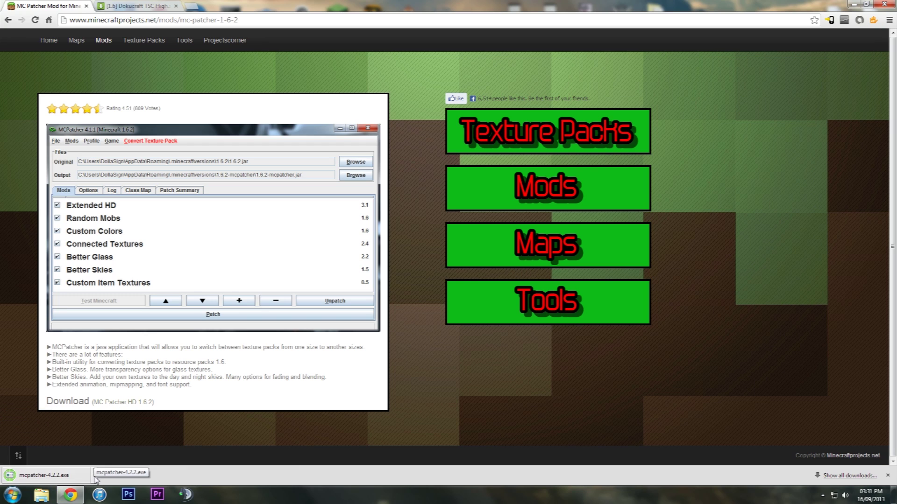
Run the downloaded mcpatcher-4.2.2.exe and patch Minecraft 1.6.2 under the MCPatcher profile with all listed mods enabled
click(56, 478)
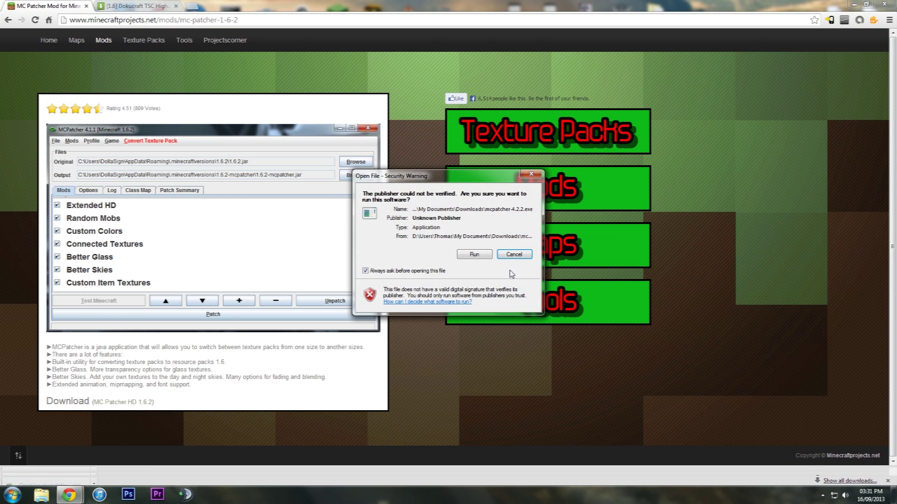
click(474, 256)
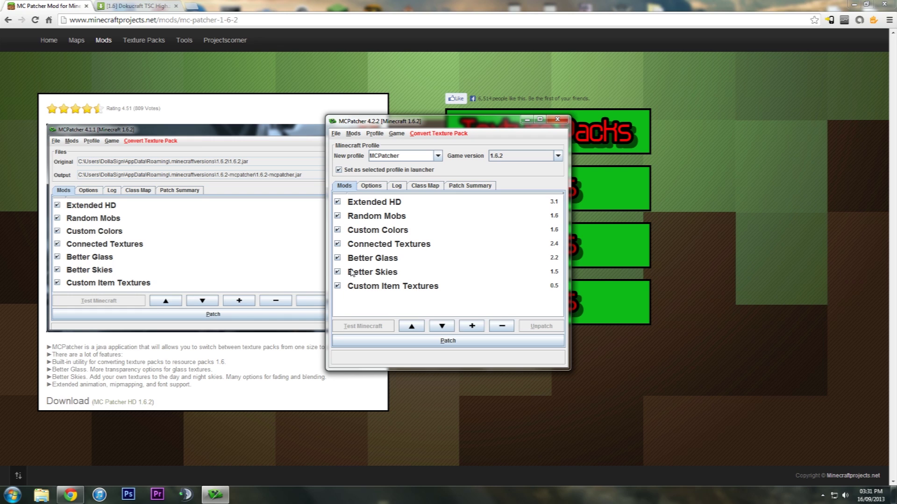
mouse_move(352, 273)
mouse_move(427, 216)
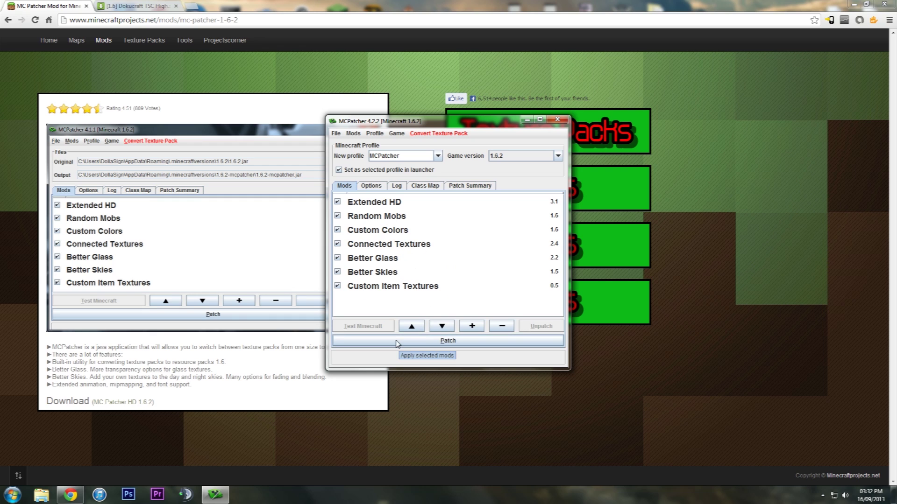
click(418, 156)
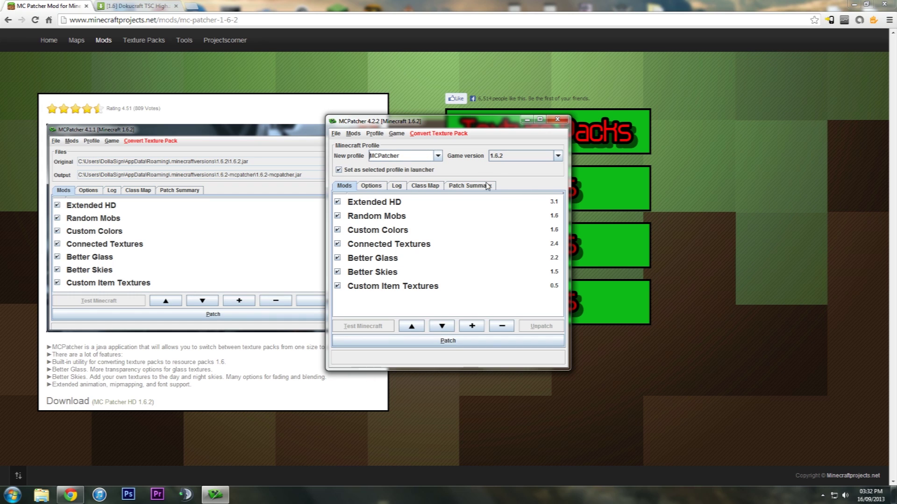
click(438, 344)
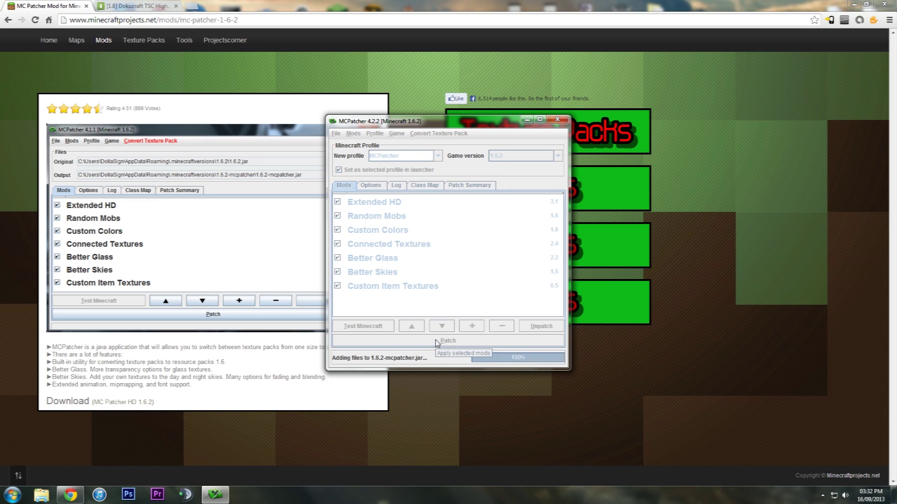
Close the MCPatcher and browser windows and open the Minecraft Launcher from the desktop
click(557, 119)
click(884, 4)
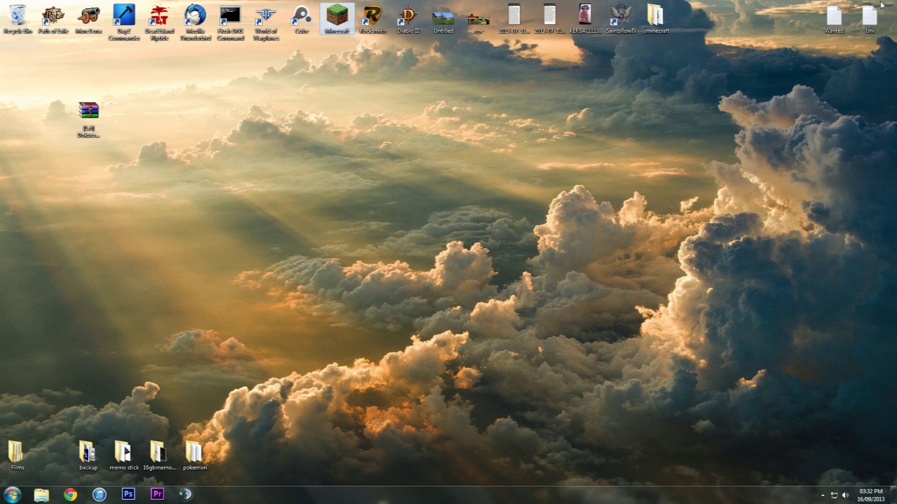
double_click(335, 16)
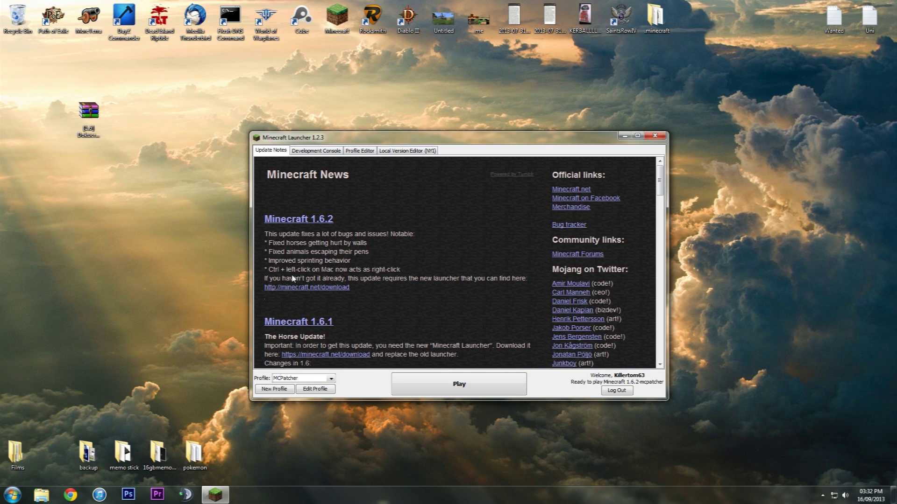
Select the profile named after the account, set its version to release 1.6.2-mcpatcher, and save the profile
click(304, 379)
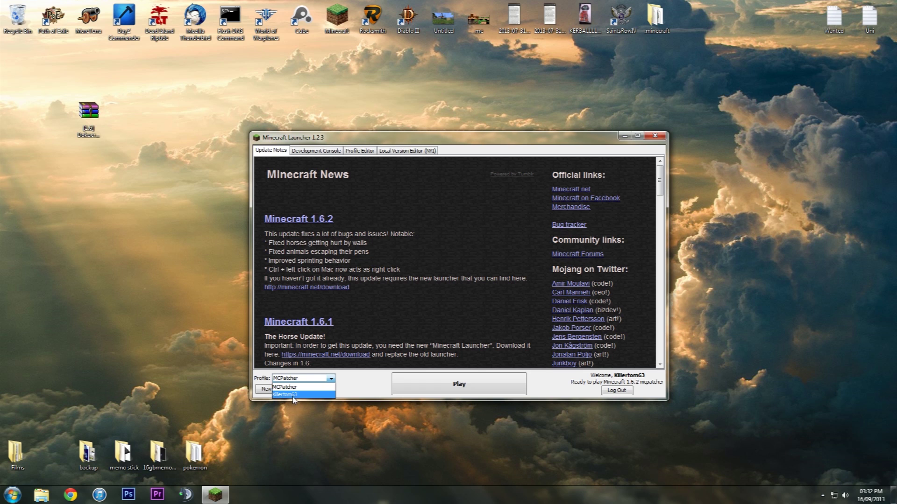
click(292, 396)
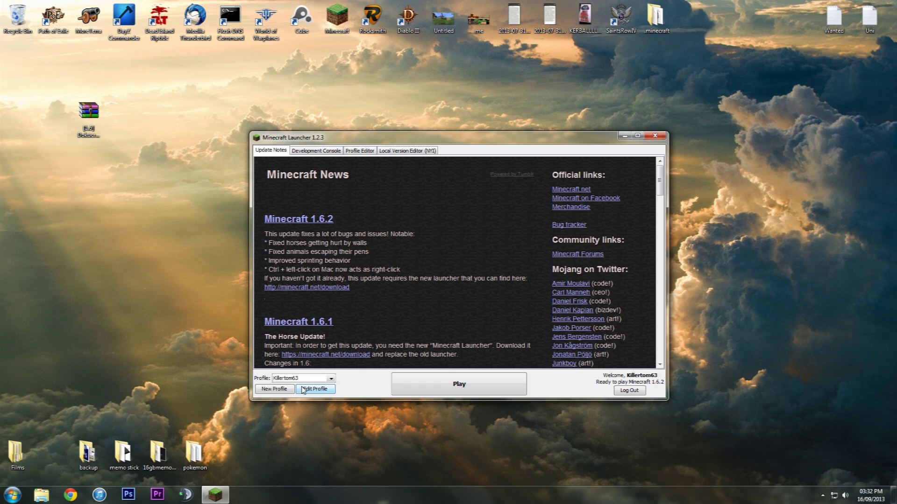
click(322, 394)
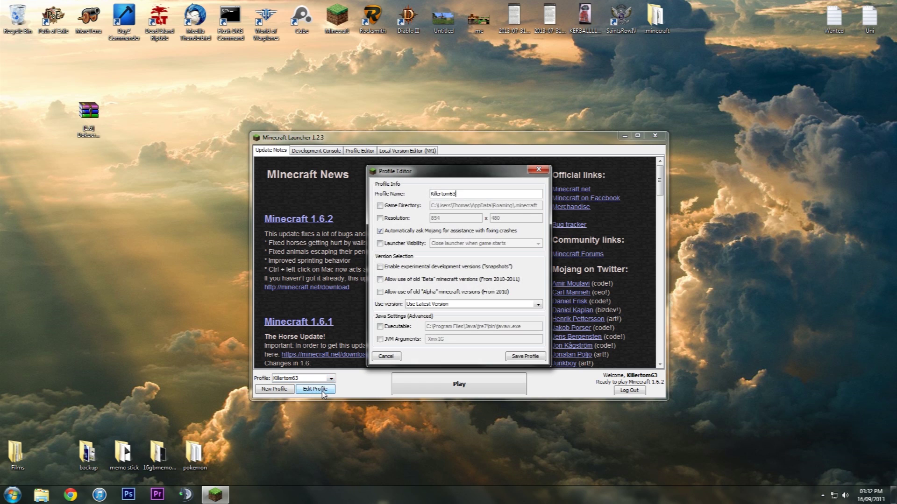
click(418, 305)
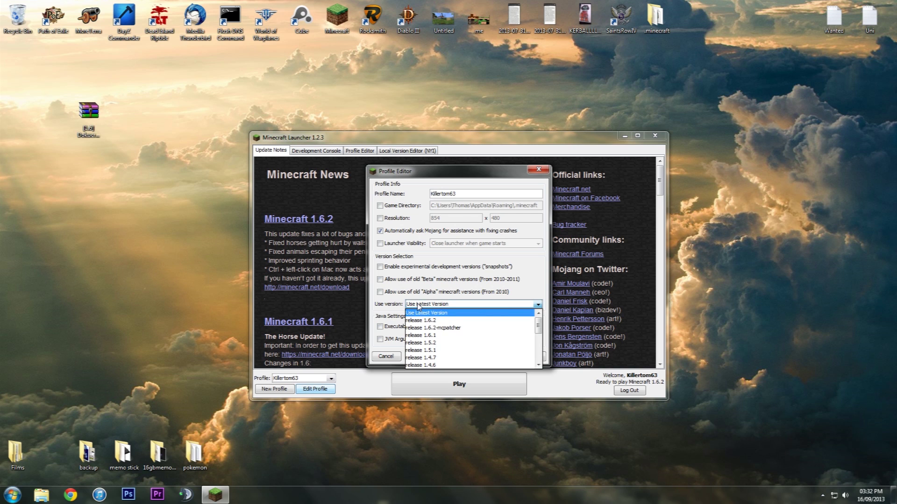
click(436, 328)
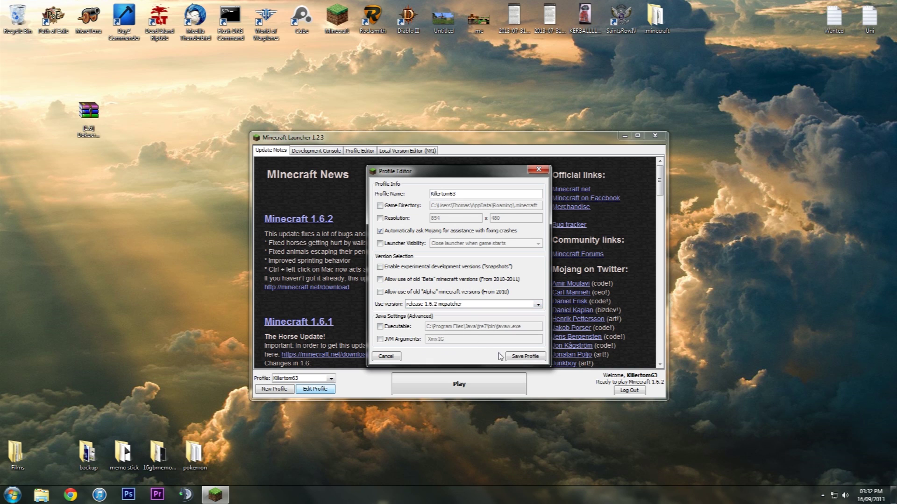
click(527, 356)
Start the game with the account-named profile selected and maximize the Minecraft window
click(330, 379)
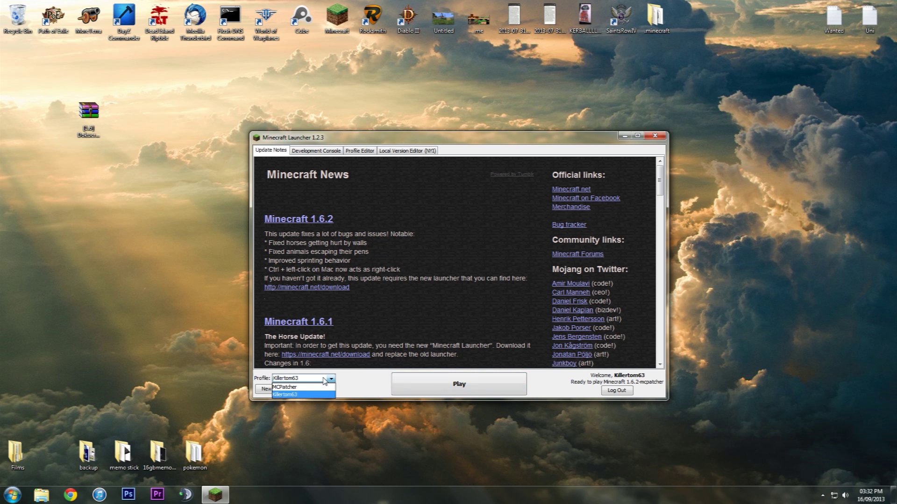
click(304, 395)
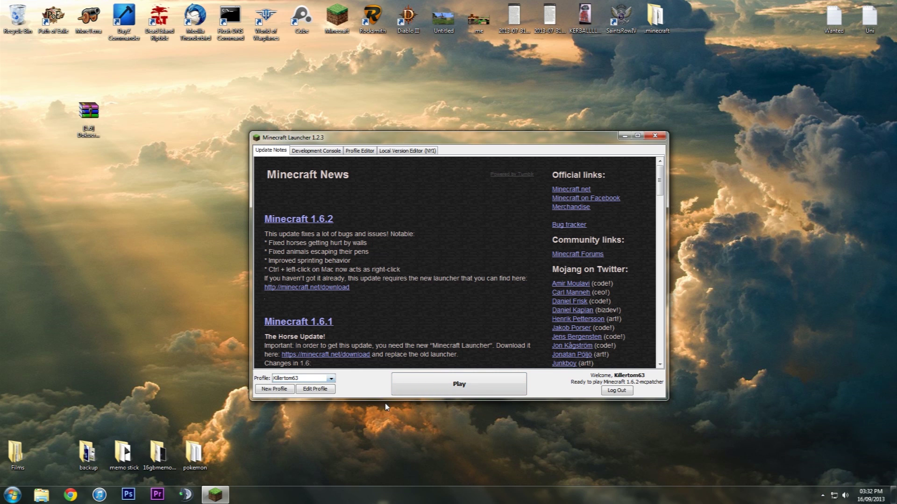
click(454, 390)
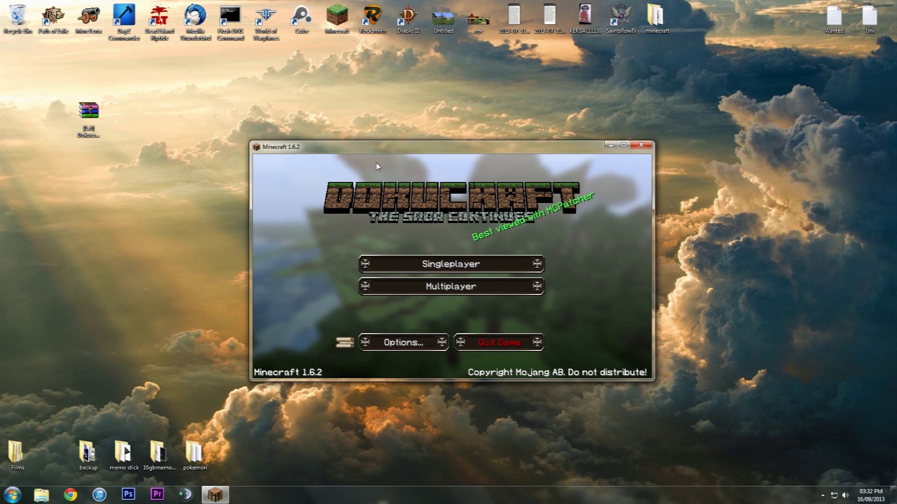
double_click(371, 149)
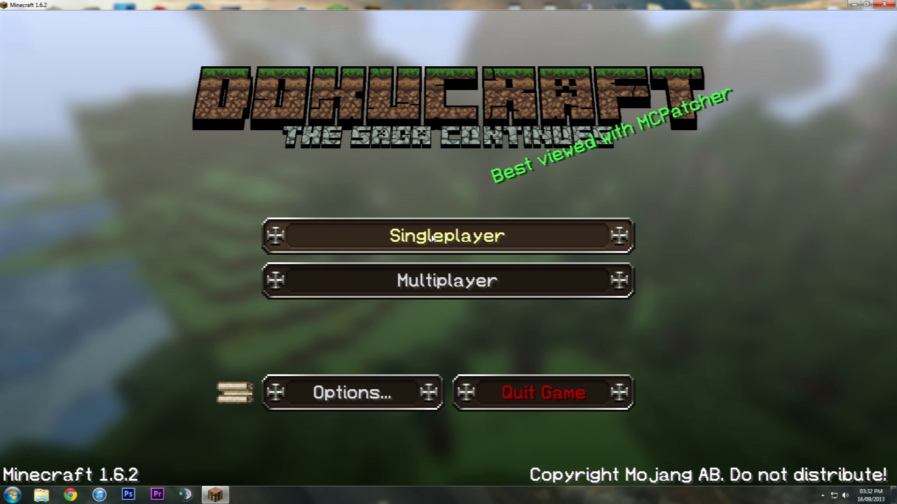
Create a single-player Survival world named New World and walk to the pond among the snowy trees
click(432, 237)
click(513, 407)
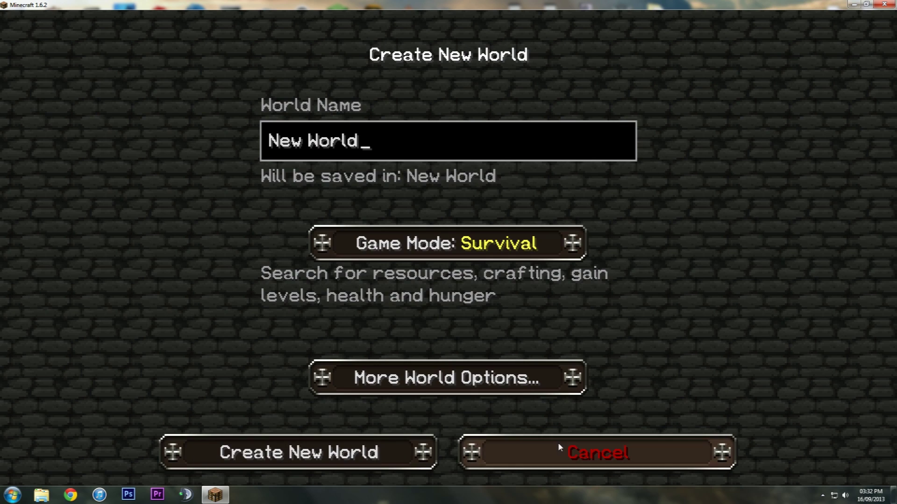
click(309, 454)
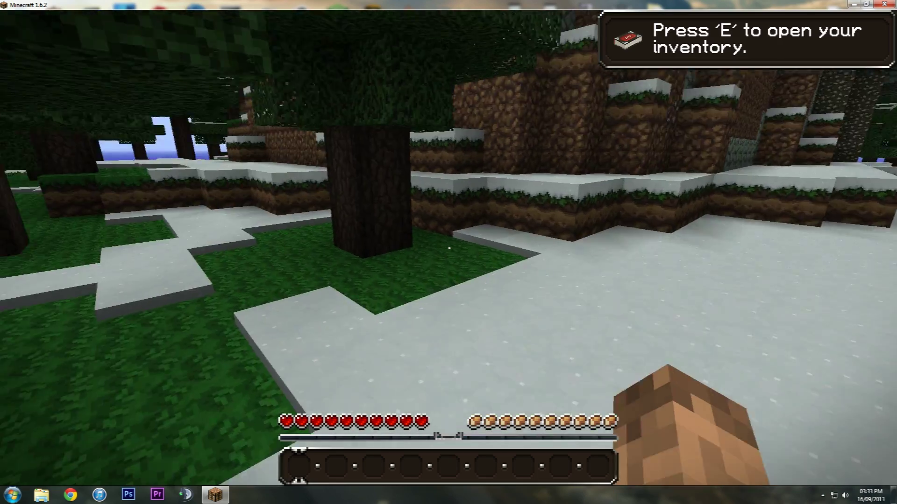
key(w)
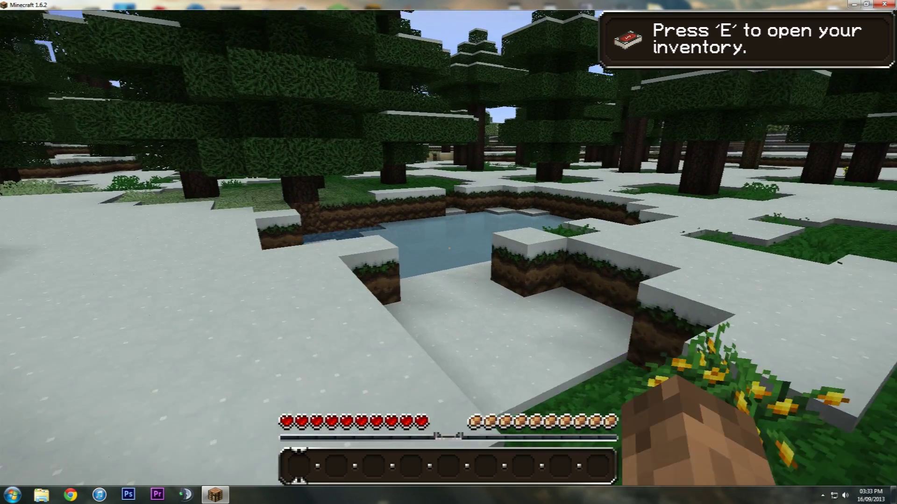
key(w)
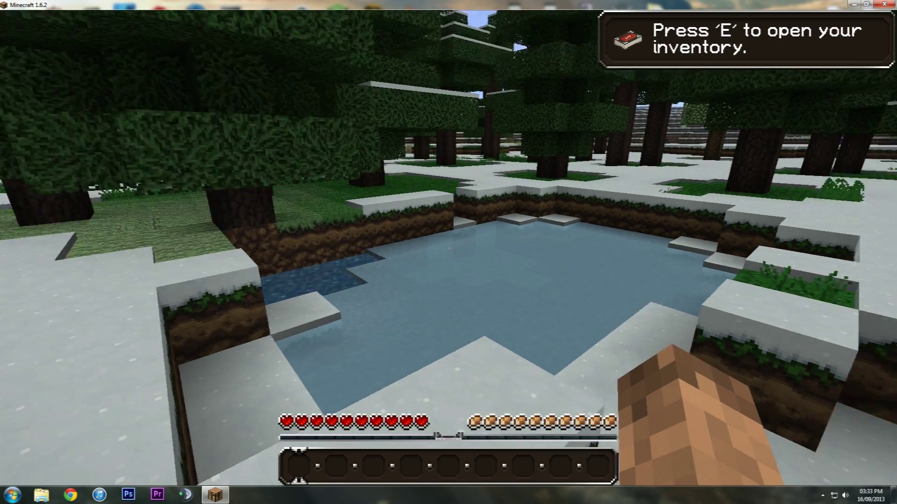